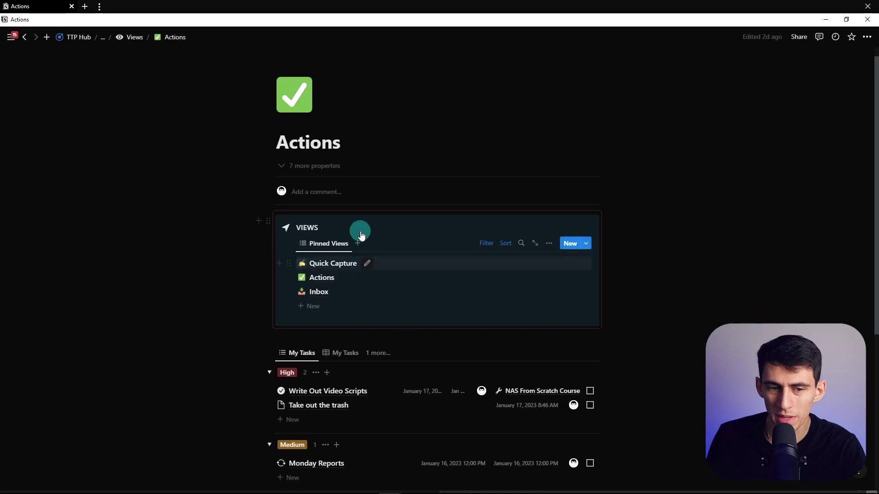
Step: Leave the Actions view page and go to its parent Home page
scroll(431, 269, "down", 2)
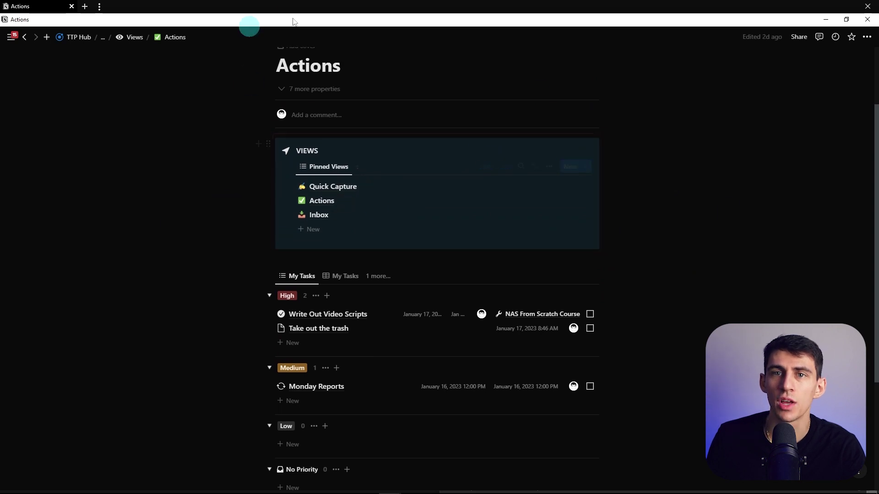
scroll(556, 276, "down", 1)
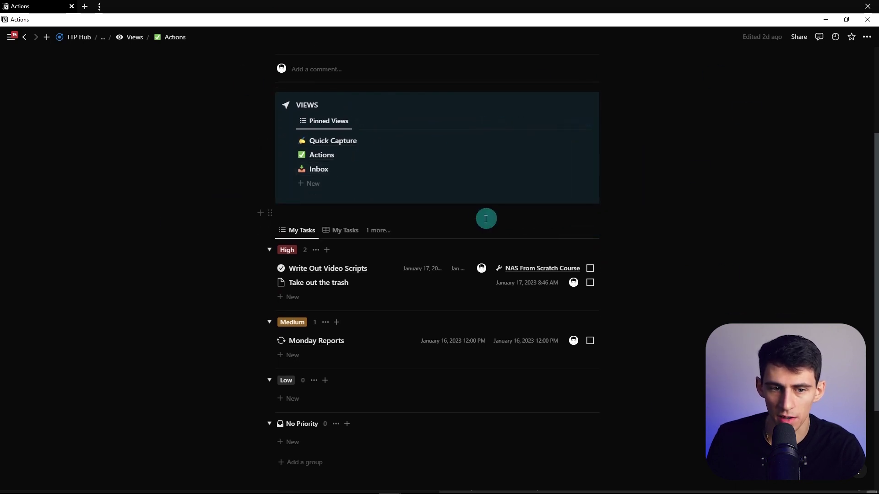
left_click(103, 38)
left_click(90, 114)
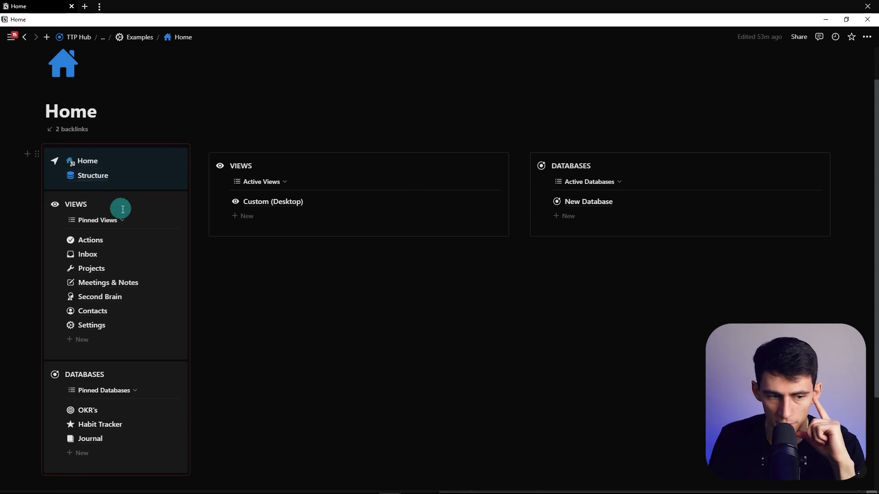
Step: Open the Quick Capture (Mobile) template of the Views database for editing and duplicate it
scroll(123, 209, "down", 1)
left_click(185, 174)
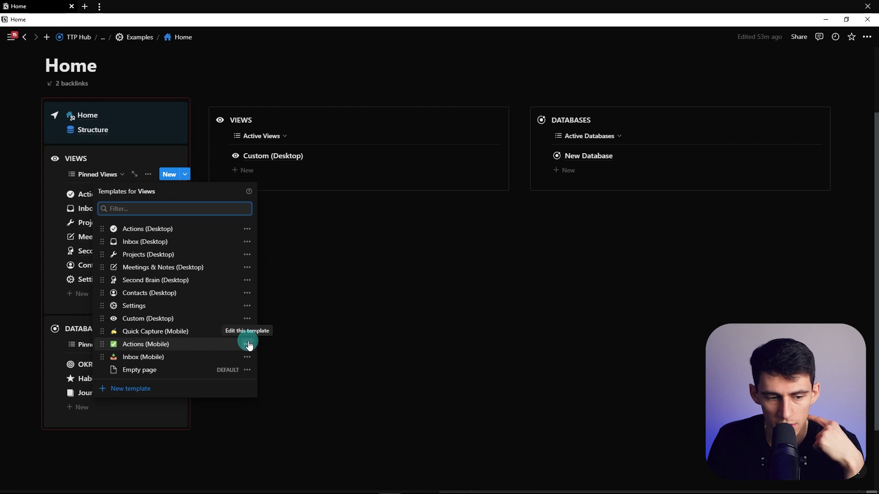
left_click(247, 332)
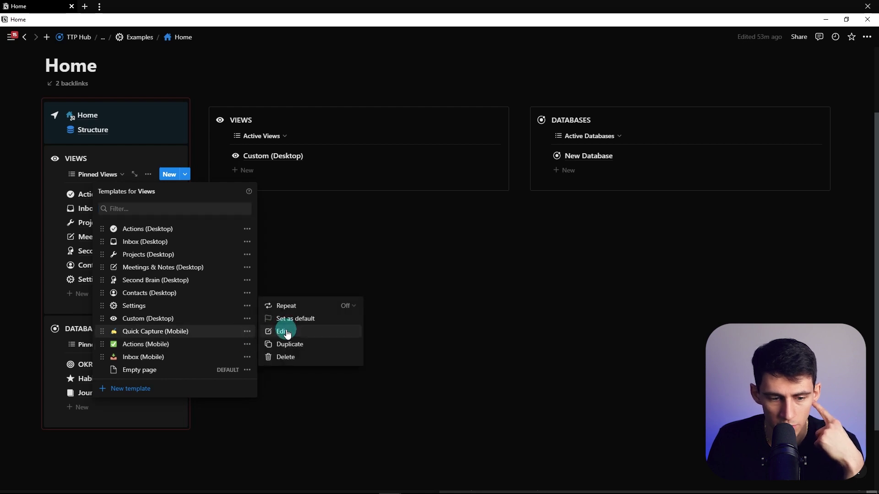
left_click(282, 324)
left_click(648, 69)
left_click(624, 221)
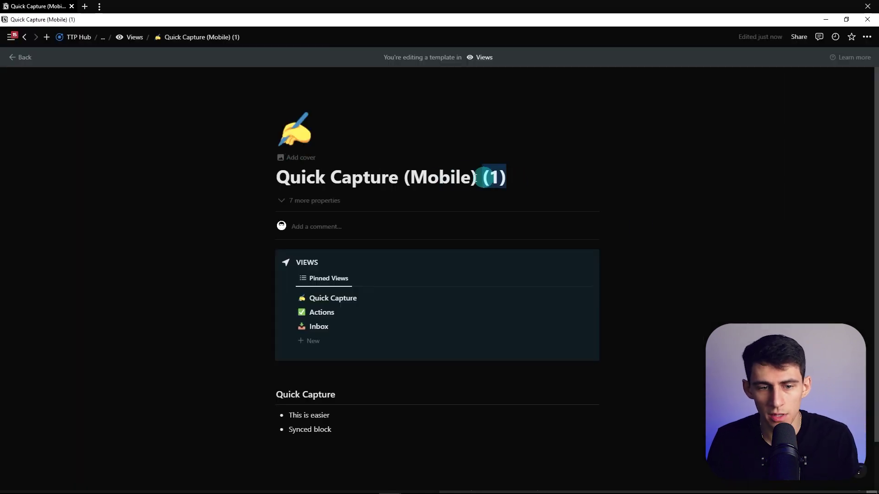
Step: Rename the duplicated template Quick Capture and delete its Views navigation block
key("BackSpace")
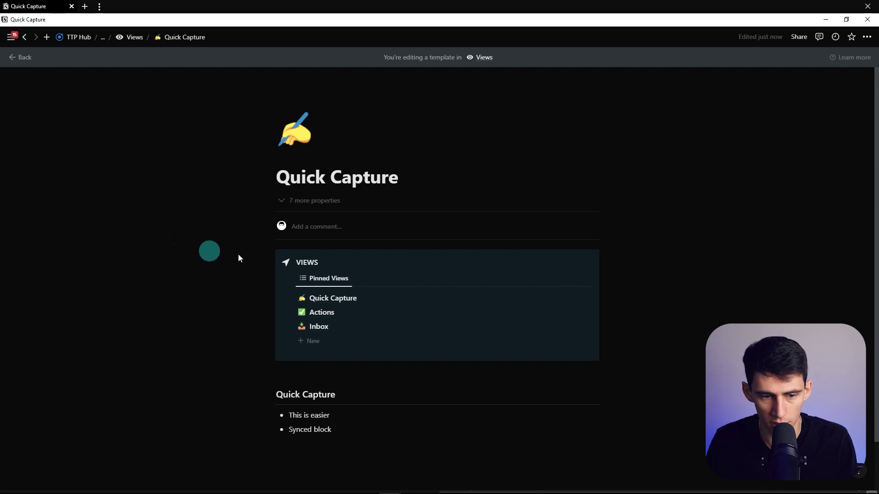
left_click_drag(238, 257, 728, 314)
key("Delete")
left_click(383, 255)
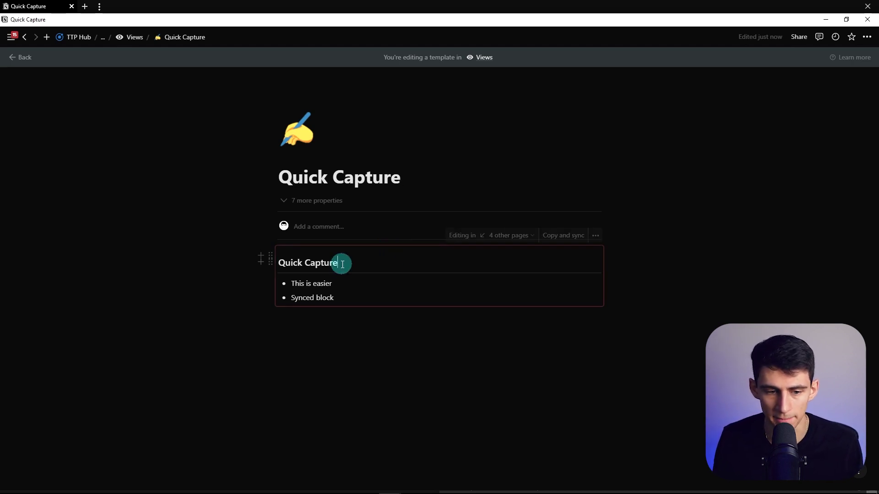
Step: Look up another page that contains the synced Quick Capture block, then return through the template to the Home page
left_click(526, 235)
left_click(450, 283)
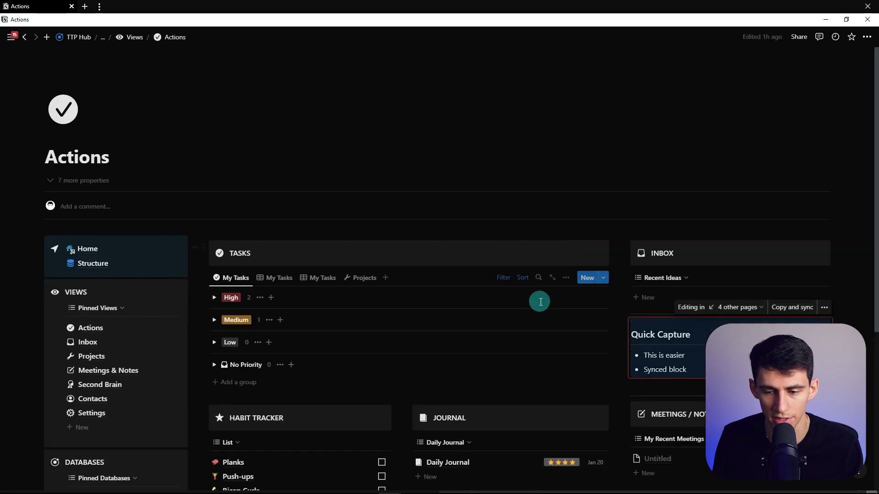
key("ctrl+[")
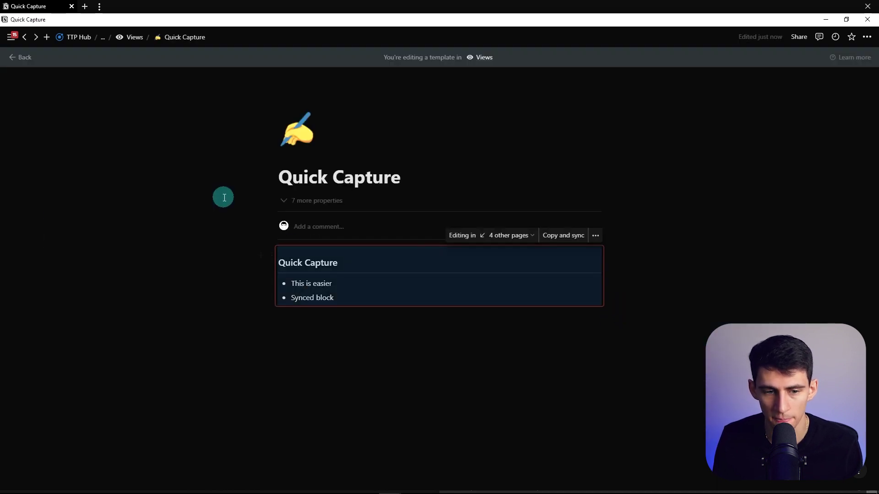
left_click(442, 190)
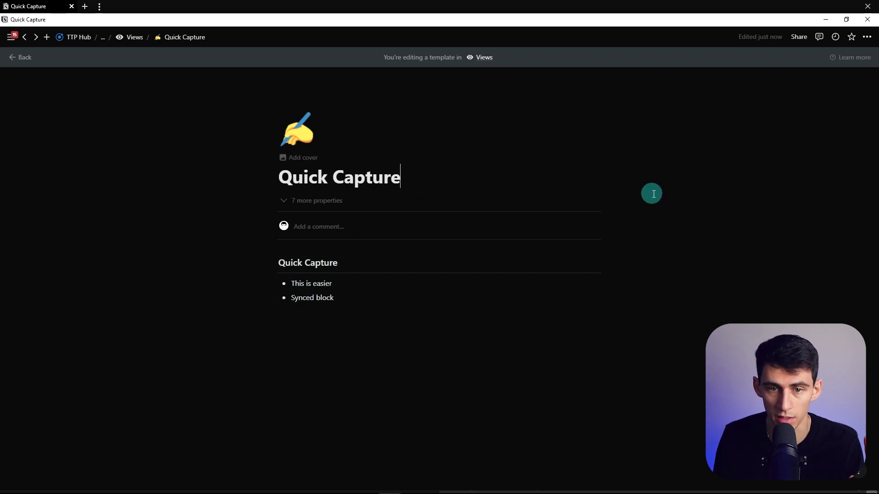
key("ctrl+[")
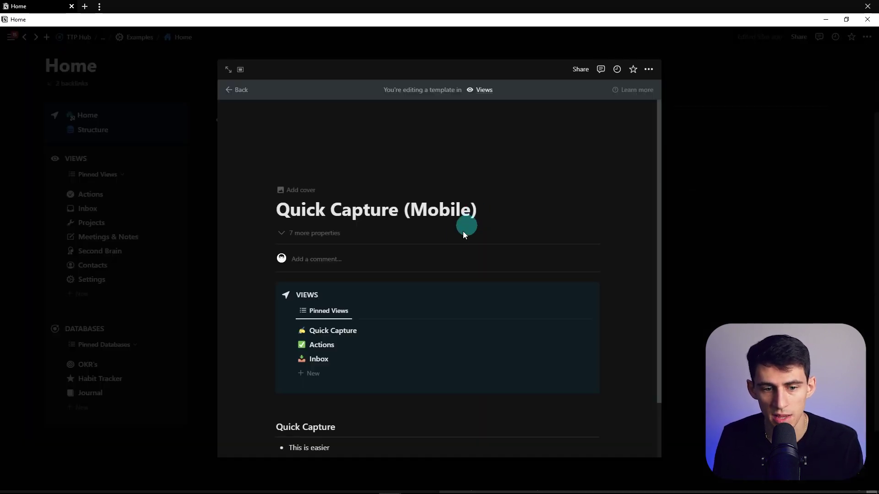
Step: Add a new page under Pinned Views on Home using the Quick Capture (Mobile) template
scroll(463, 232, "down", 1)
left_click(137, 259)
left_click(122, 294)
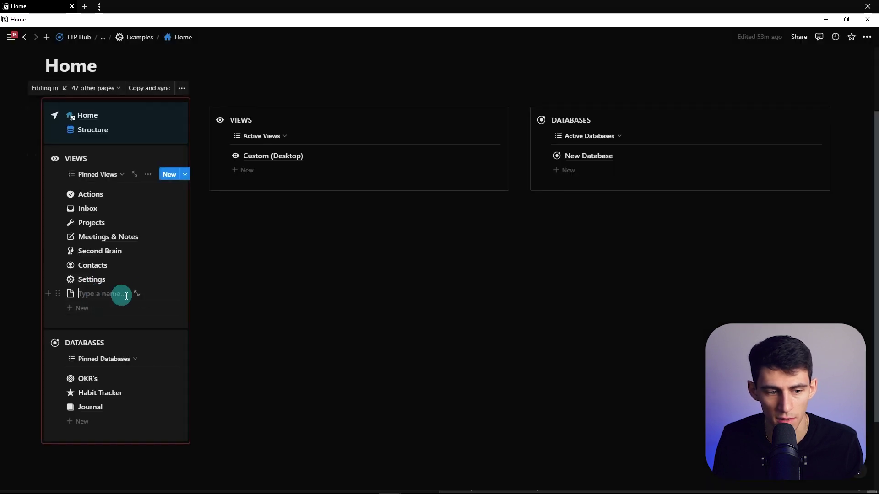
left_click(153, 295)
Step: Set the new page's View Status to Archived and Platform to Mobile, and remove the person from its Pinned property
left_click(306, 179)
left_click(389, 196)
left_click(384, 198)
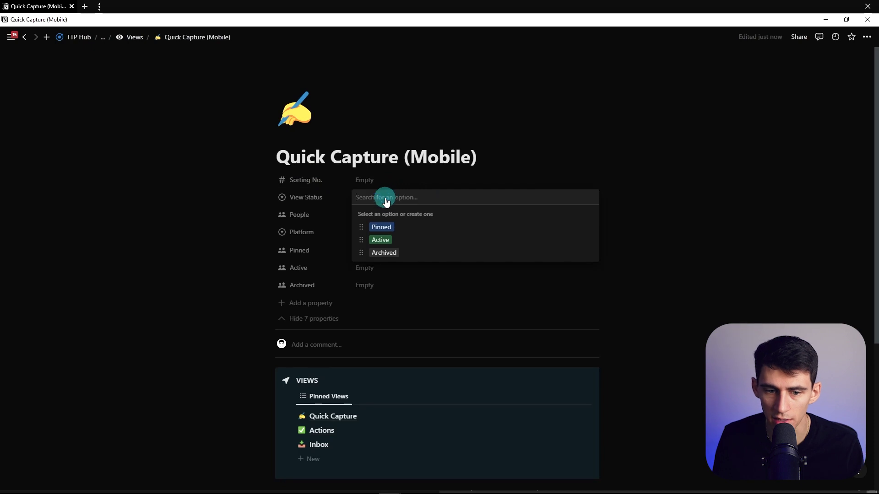
left_click(384, 253)
left_click(402, 253)
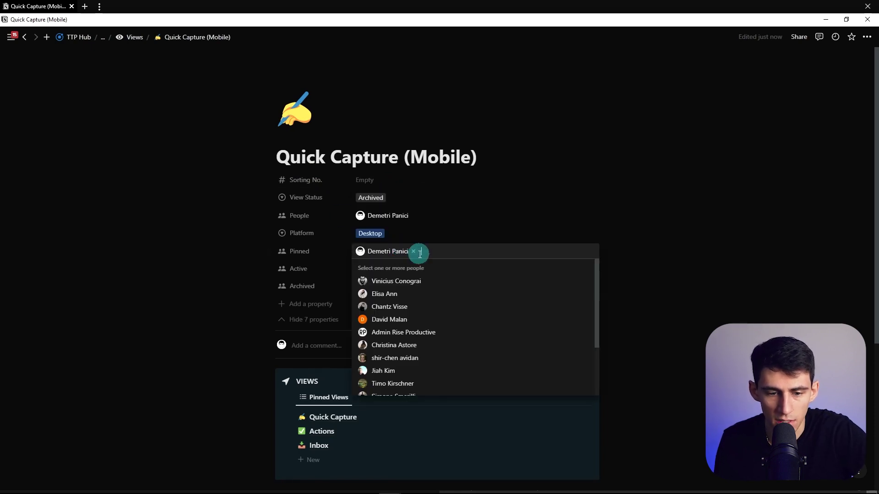
left_click(394, 231)
left_click(392, 232)
left_click(397, 275)
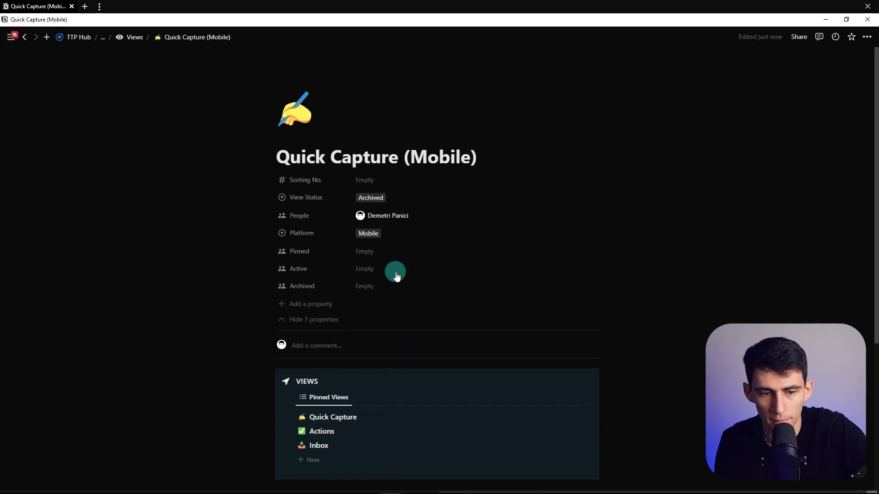
Step: Rename the page Quick Capture and remove the Views block with its leftover empty line above the synced block
left_click_drag(527, 154, 399, 155)
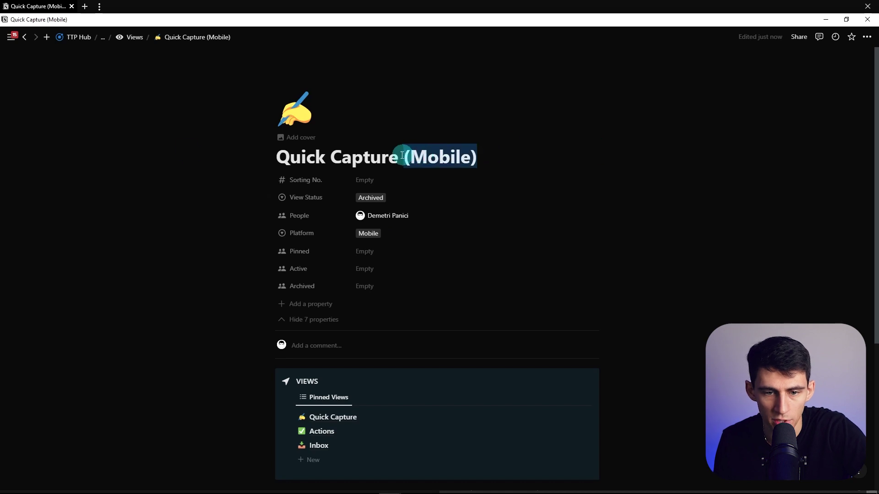
key("BackSpace")
scroll(399, 156, "down", 5)
left_click_drag(190, 153, 608, 212)
key("BackSpace")
left_click(349, 362)
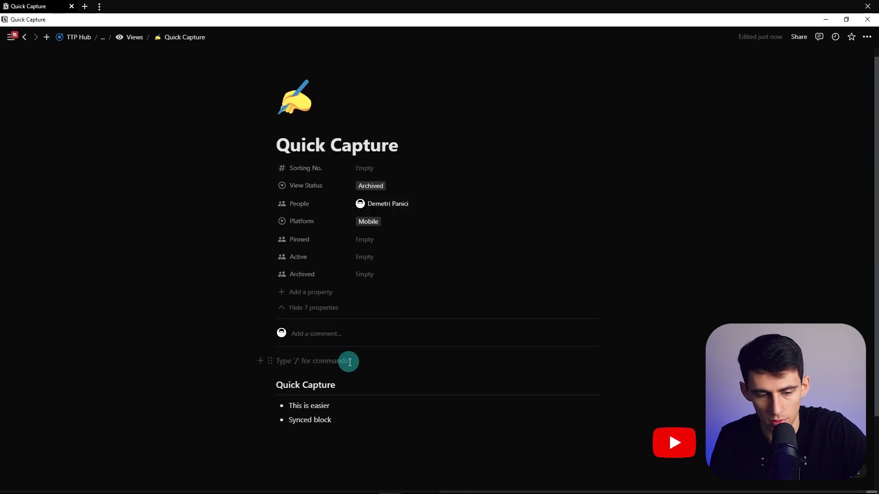
key("BackSpace")
left_click(312, 309)
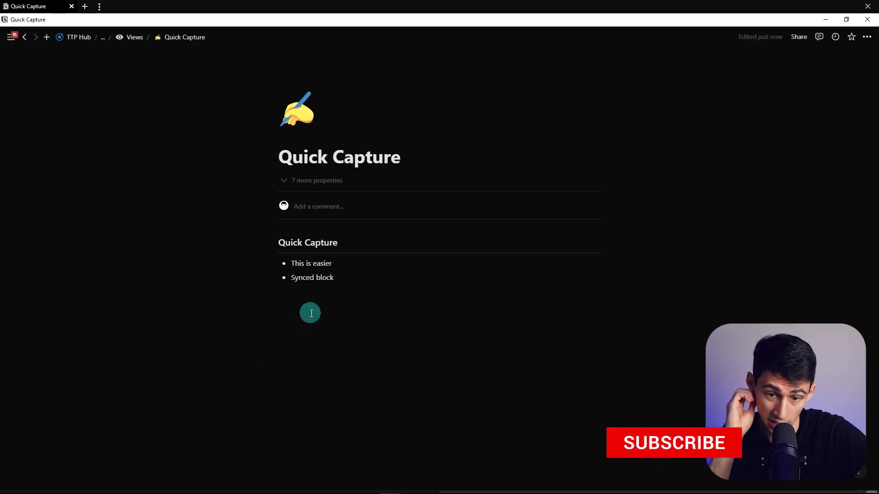
Step: Return to Home and create another view page from the Actions (Mobile) template
key("ctrl+[")
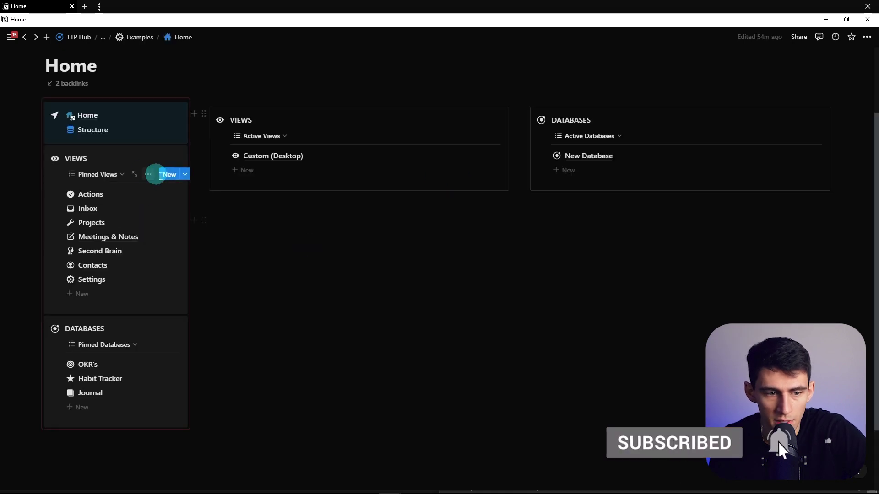
left_click(185, 175)
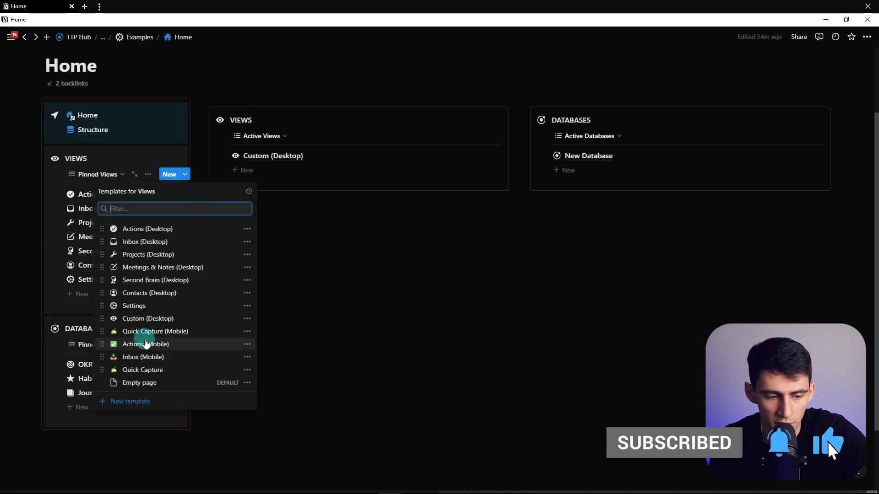
left_click(142, 344)
Step: Clear the person from the page's Pinned property, set its View Status to Archived, and collapse the properties
left_click(285, 188)
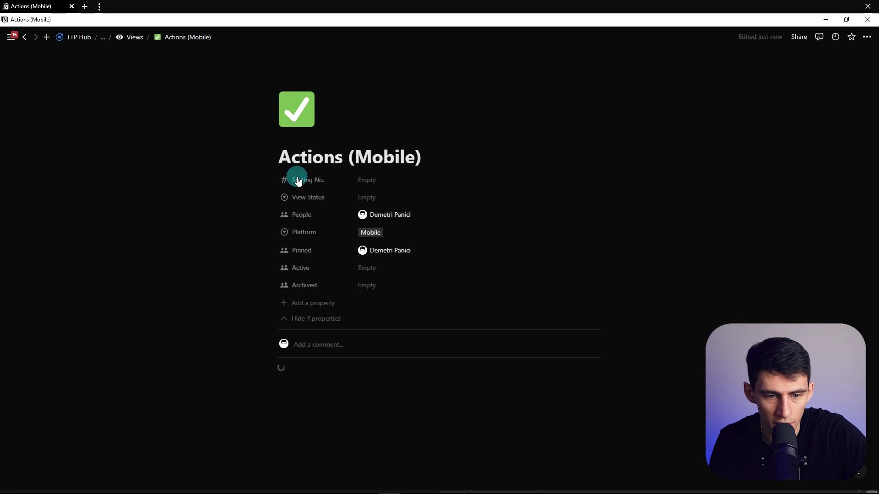
left_click(379, 218)
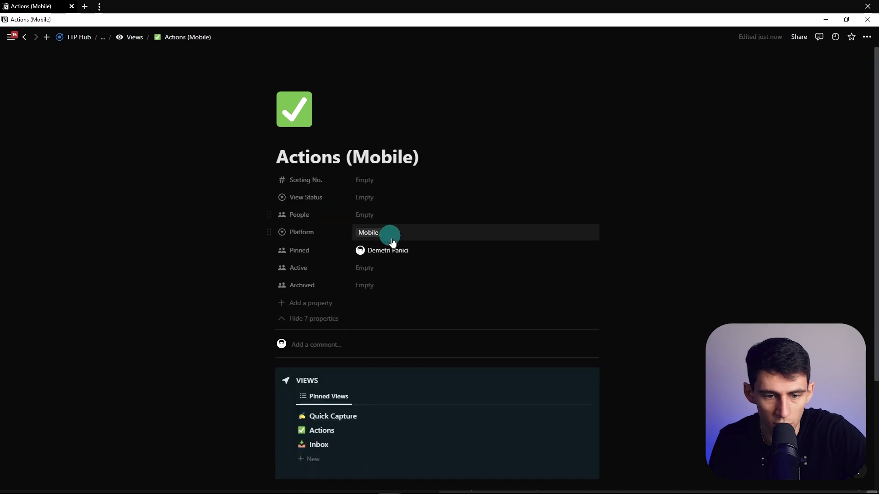
left_click(394, 251)
left_click(413, 250)
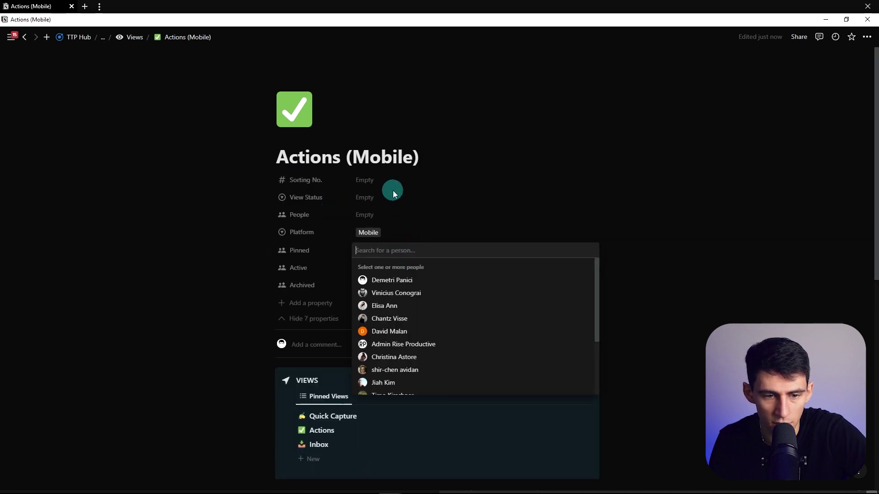
left_click(393, 194)
left_click(392, 251)
left_click(325, 318)
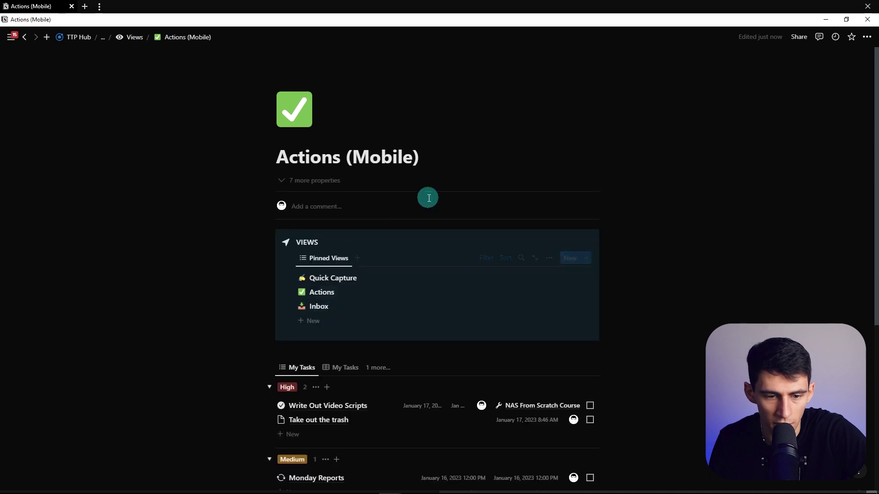
Step: Delete the Views block above the task list and shorten the page title to Actions
scroll(428, 197, "down", 2)
left_click_drag(572, 137, 629, 199)
key("BackSpace")
scroll(630, 250, "up", 2)
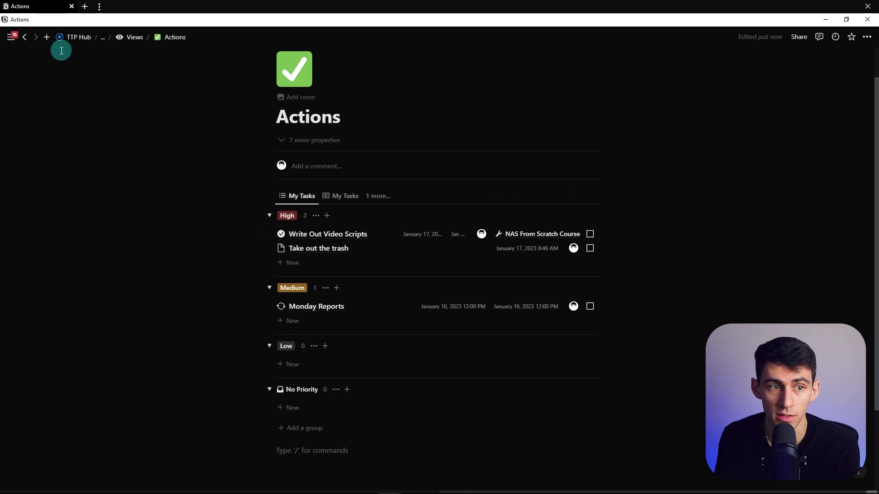
Step: Open Home in a new tab, add a New Database page under Pinned Databases, and open it
left_click(104, 37)
middle_click(105, 116)
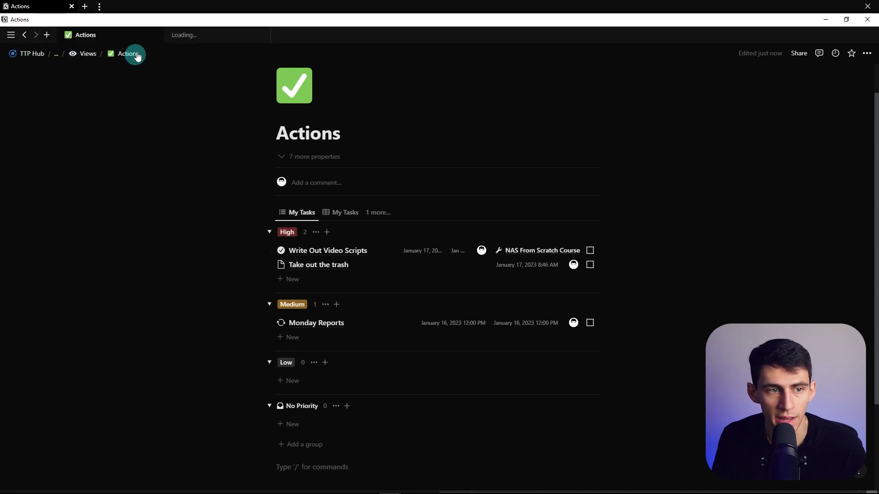
left_click(206, 40)
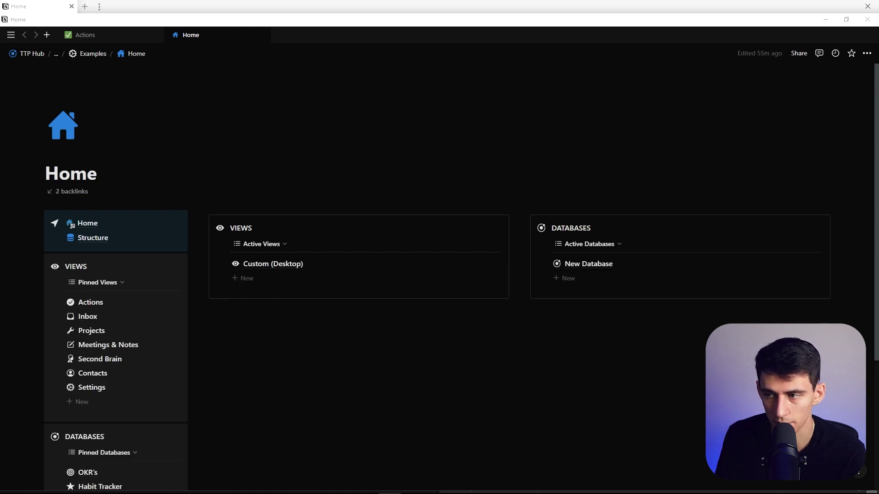
scroll(469, 314, "down", 3)
left_click(154, 386)
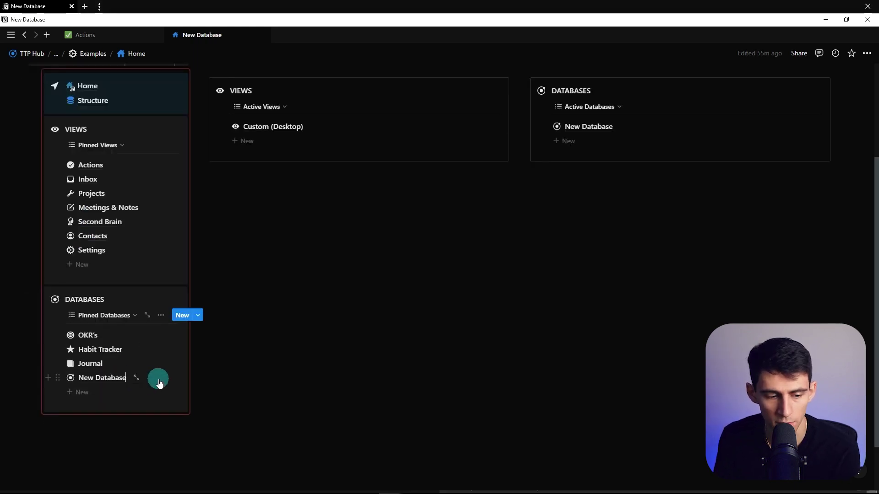
left_click(159, 380)
Step: Rename the new database page Meal Planner, and give the Actions page the same name with a carrot icon
key("ctrl+a")
type("Me")
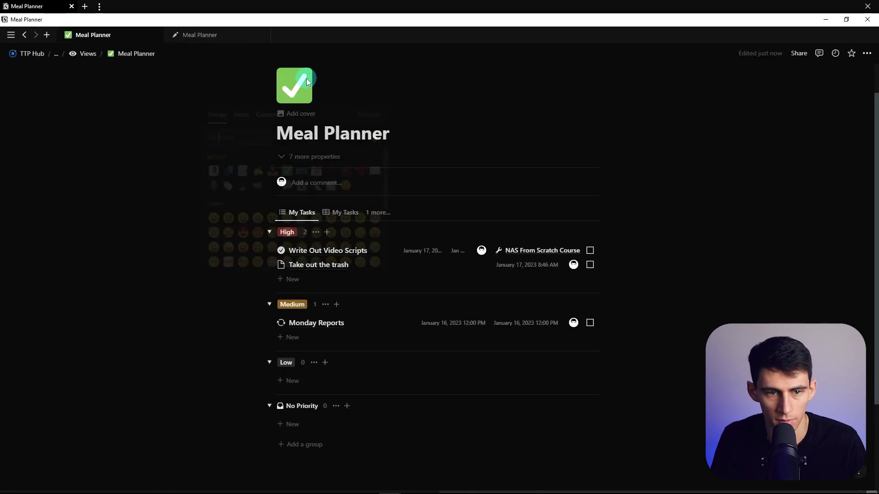
left_click(306, 78)
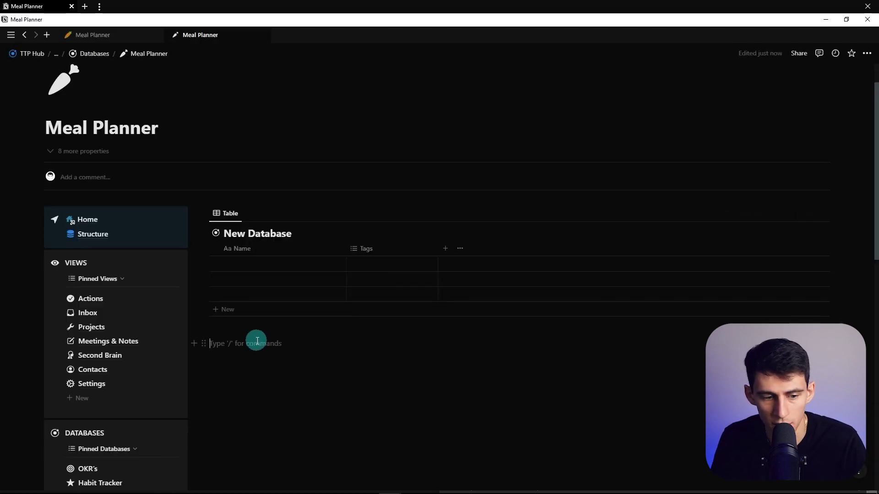
Step: Replace the placeholder New Database table in the Meal Planner page with the copied Meal Planner page
key("ctrl+v")
left_click(202, 214)
key("Delete")
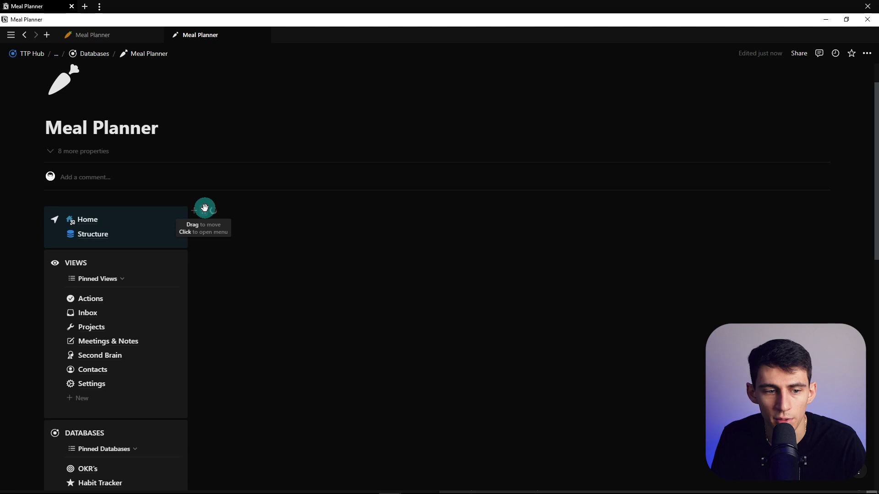
key("ctrl+v")
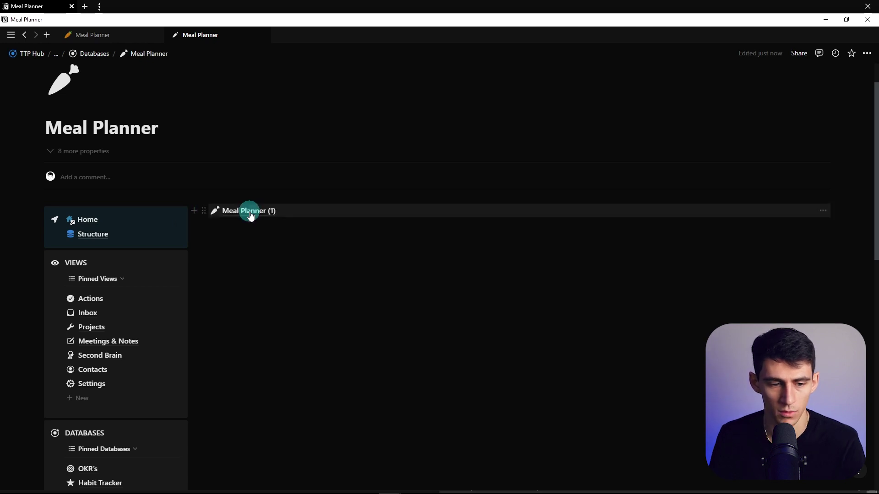
Step: Turn the pasted Meal Planner page into in-page content and delete its title line above Recipes
right_click(249, 210)
mouse_move(314, 265)
left_click(398, 140)
triple_click(236, 214)
key("BackSpace")
key("BackSpace")
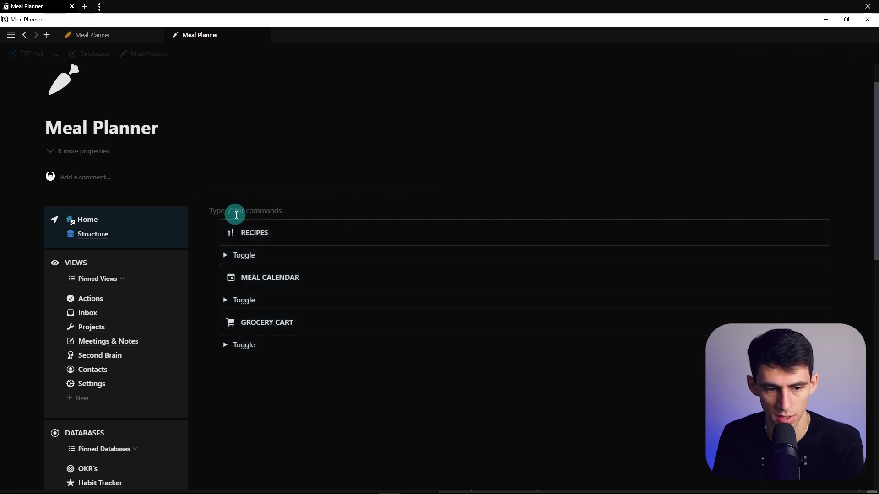
Step: Expand the toggle under Grocery Cart to show its grocery list content
left_click(214, 331)
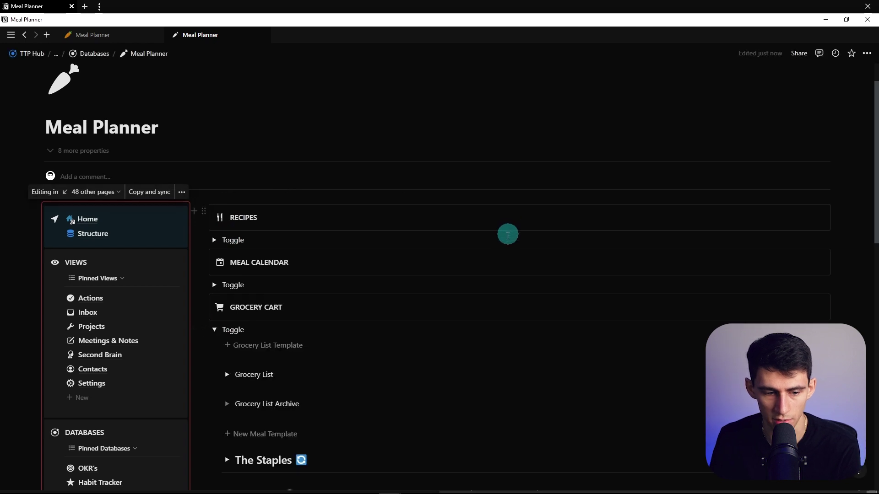
Step: Add blank lines above the Grocery List toggle under Grocery Cart and expand that toggle
scroll(262, 223, "down", 2)
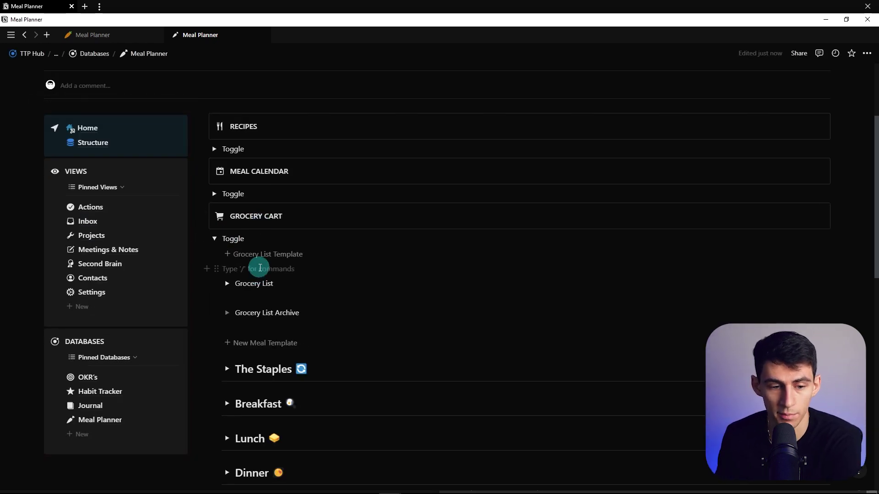
key("Return")
key("Return")
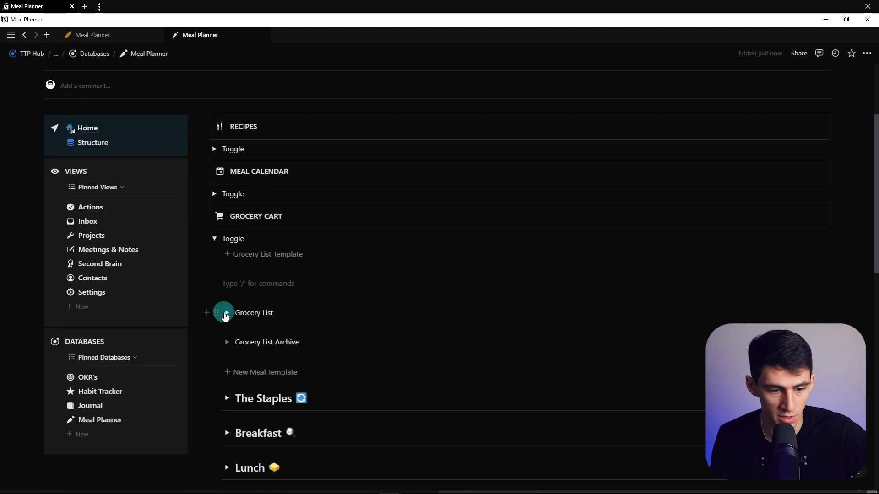
left_click(224, 315)
left_click(226, 313)
left_click(245, 288)
key("BackSpace")
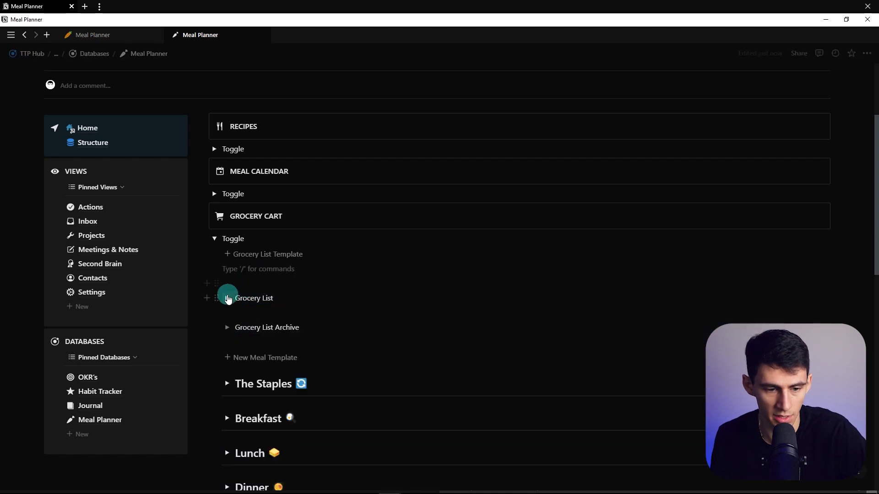
left_click(227, 297)
left_click(279, 285)
scroll(284, 256, "down", 2)
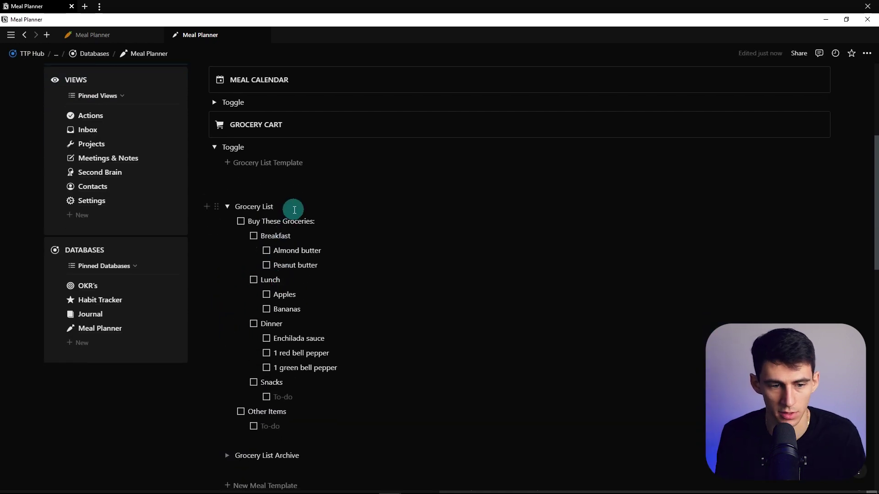
Step: Insert a synced block inside the Grocery List toggle and move the whole groceries checklist into it
left_click(295, 210)
key("Return")
type("/syn")
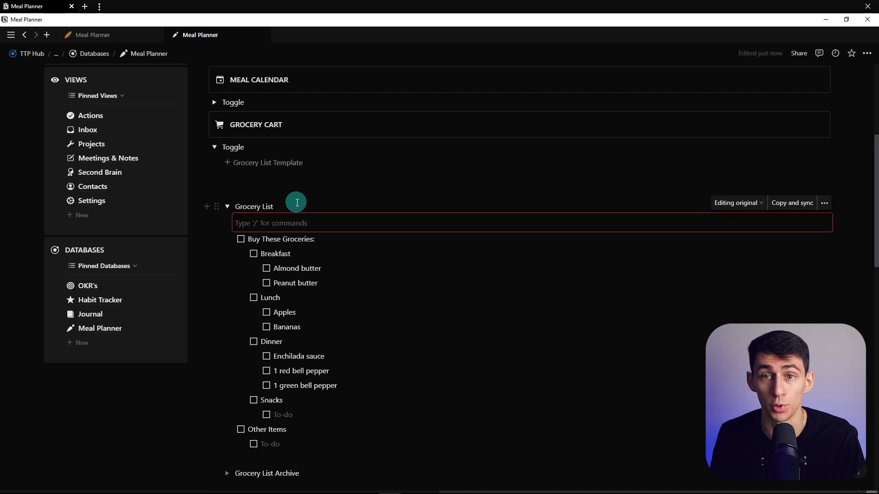
left_click_drag(228, 239, 274, 229)
left_click_drag(690, 430, 251, 221)
left_click(293, 239)
scroll(297, 238, "down", 1)
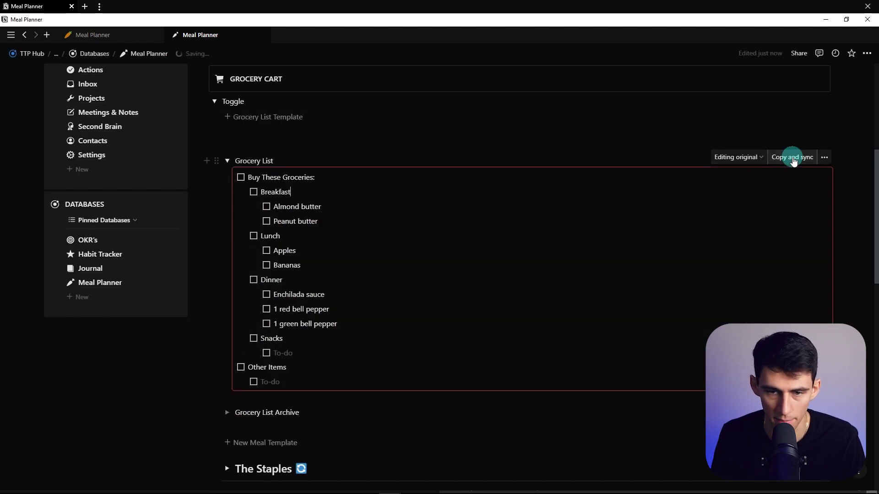
Step: Copy the synced groceries block and paste it into the mobile Meal Planner page with the carrot icon
left_click(793, 157)
left_click(94, 35)
key("ctrl+v")
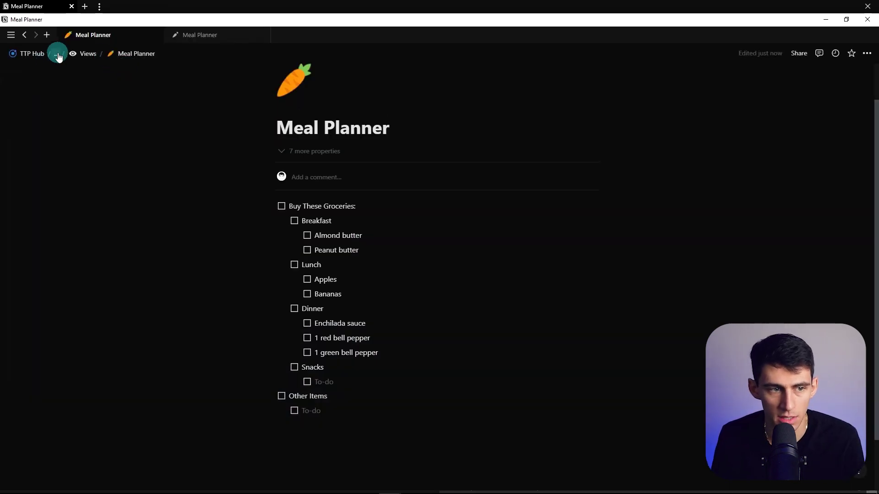
Step: Duplicate the mobile Meal Planner page, then name the copy Ideas and give it a light bulb icon
left_click(57, 54)
left_click(165, 96)
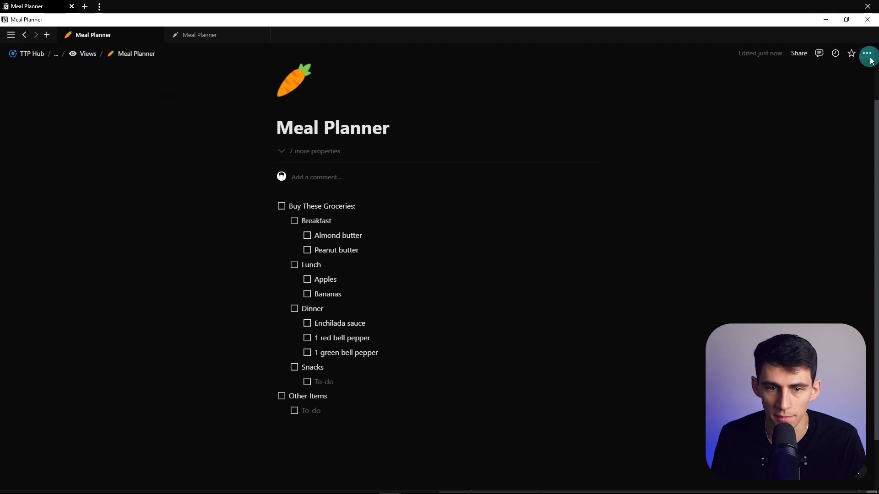
scroll(342, 160, "up", 1)
left_click(342, 160)
triple_click(342, 160)
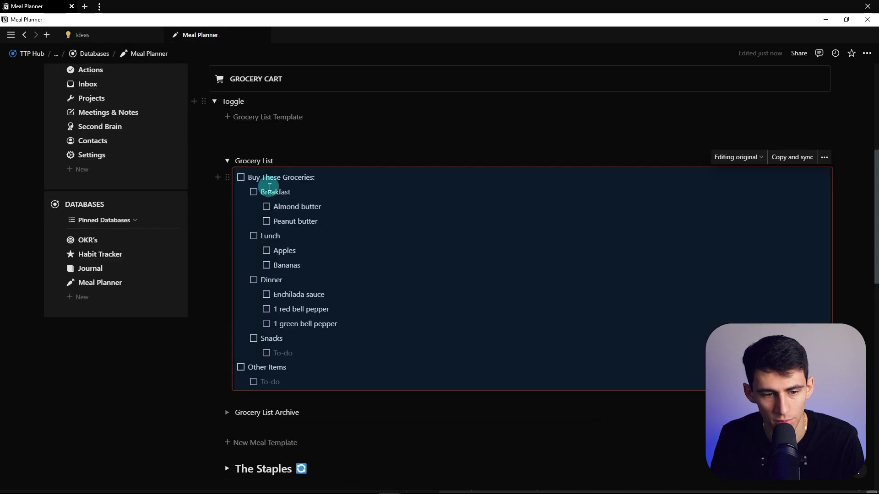
Step: Open the Second Brain page and add a toggle titled Ideas below the Inbox views
scroll(112, 200, "up", 2)
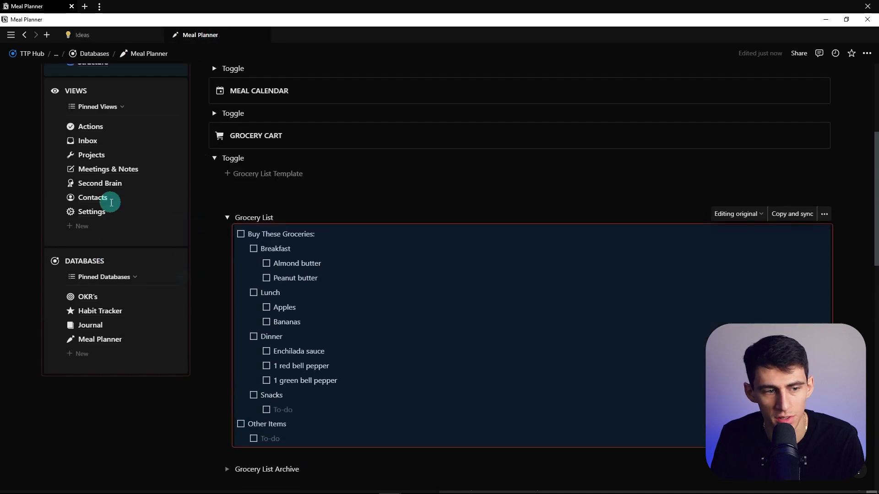
left_click(101, 219)
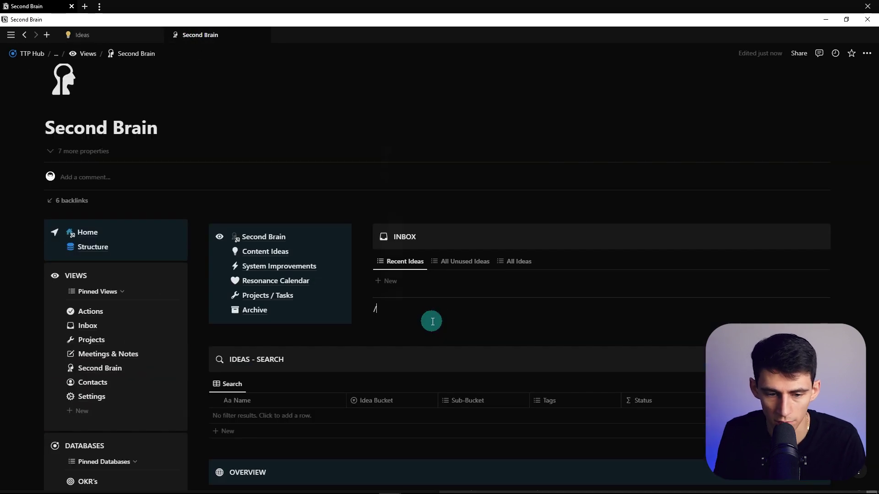
type("tog")
key("Return")
type("Ideas")
key("Return")
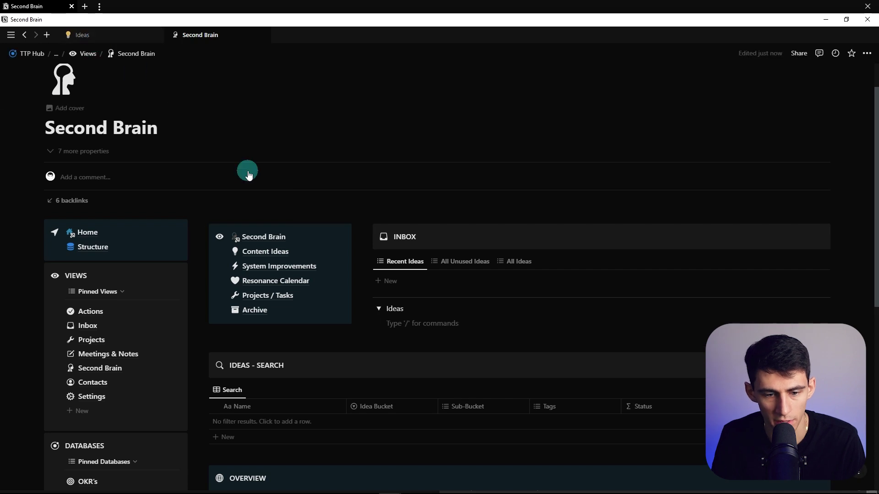
Step: Create a synced block with an Ideas heading, divider and bulleted list in the toggle, and replace the Ideas page's groceries with its synced copy
type("/synced")
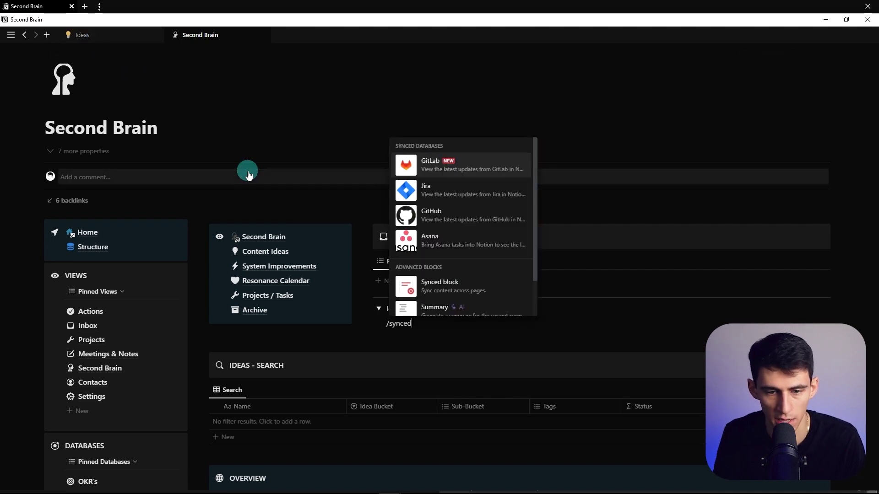
left_click(440, 286)
left_click(778, 304)
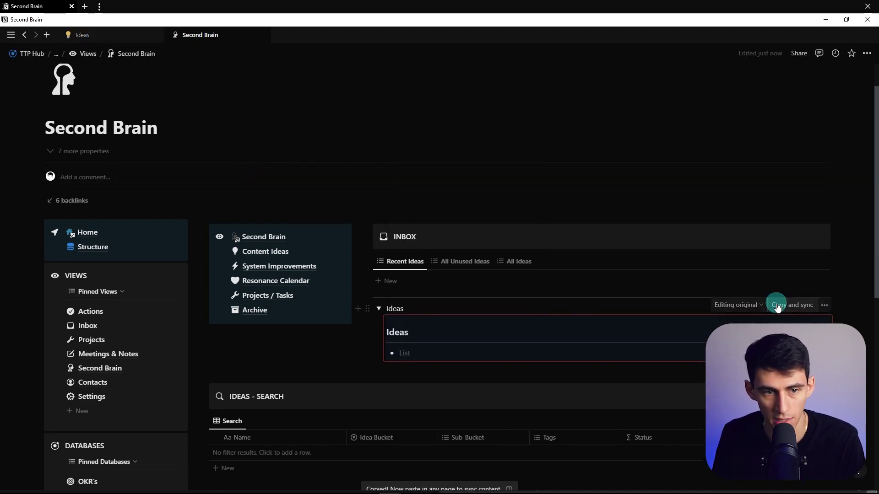
left_click(130, 37)
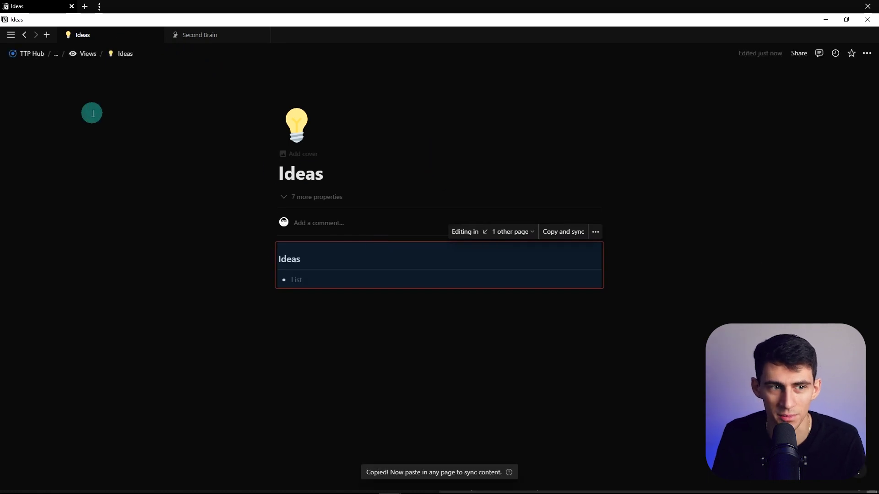
left_click(397, 163)
type("xx")
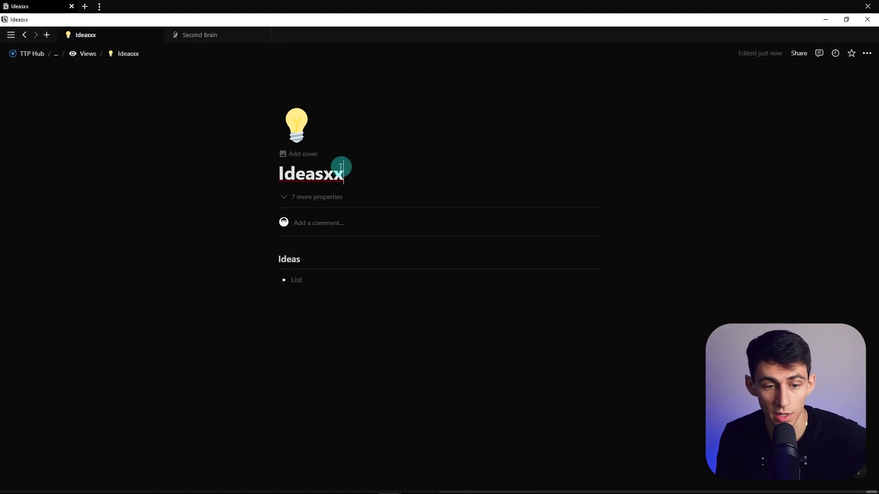
key("BackSpace")
Step: Open the Settings page, expand its Views toggle and show the archived views for desktop and mobile
mouse_move(10, 80)
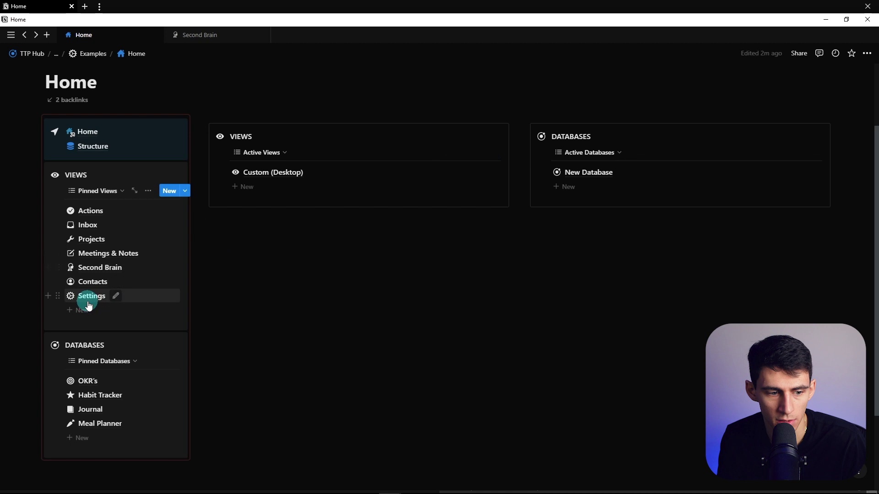
left_click(88, 297)
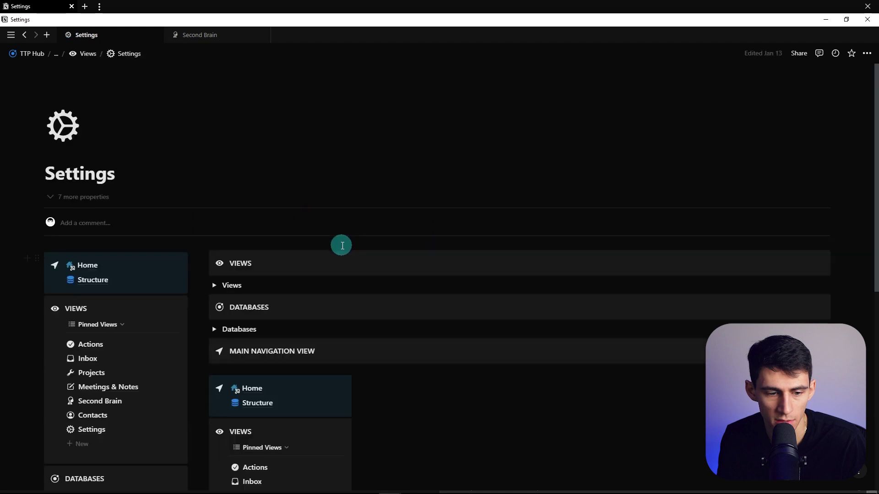
scroll(342, 245, "down", 2)
left_click(215, 194)
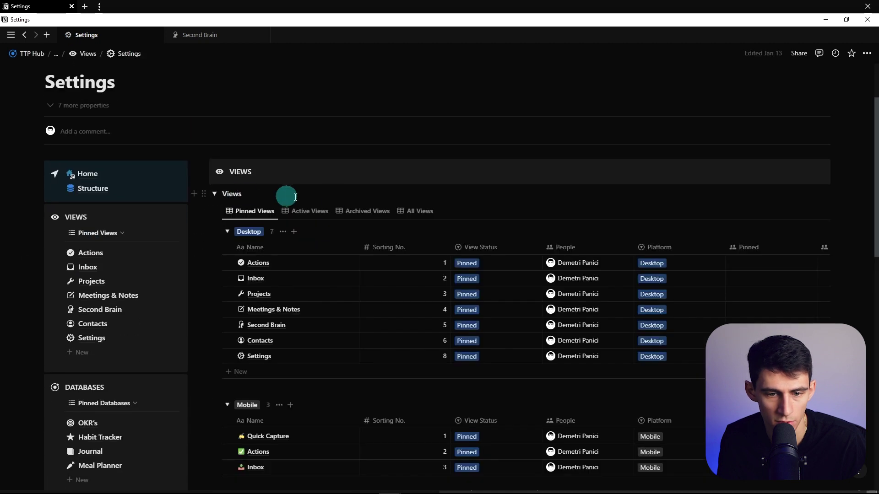
left_click(367, 210)
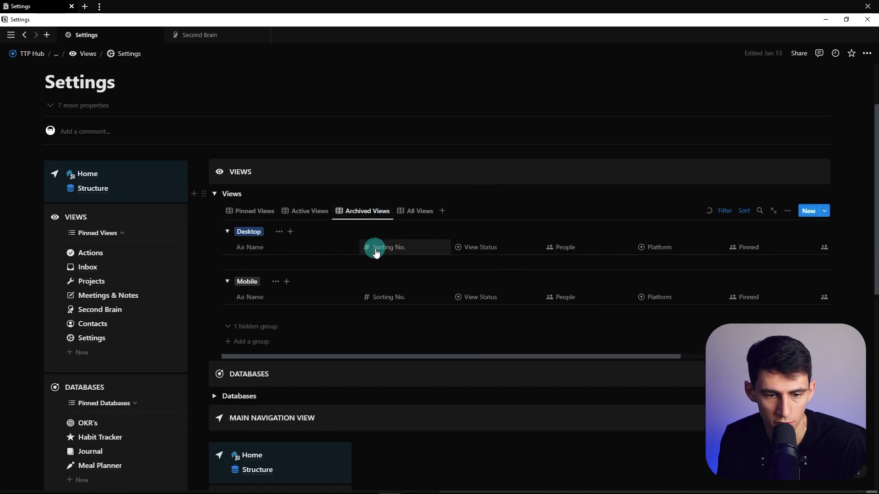
scroll(412, 251, "down", 1)
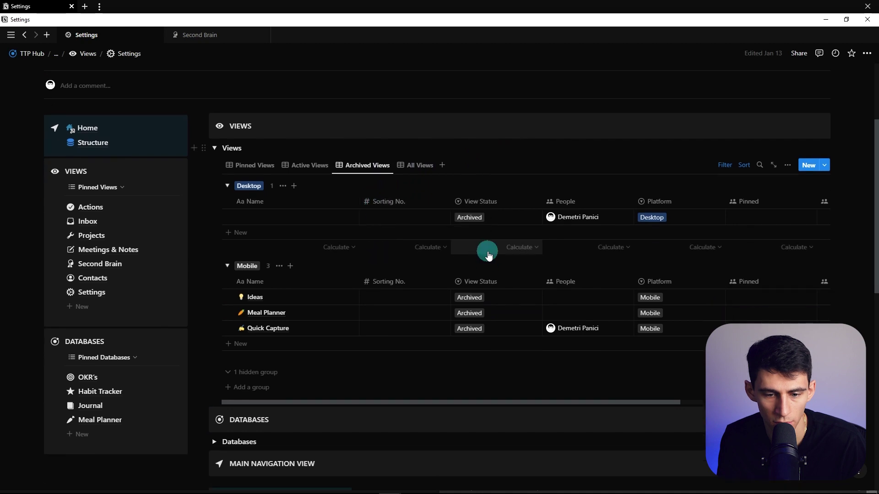
Step: Clear the People value of the archived mobile Quick Capture entry and add that page to the favorites
left_click(587, 328)
key("BackSpace")
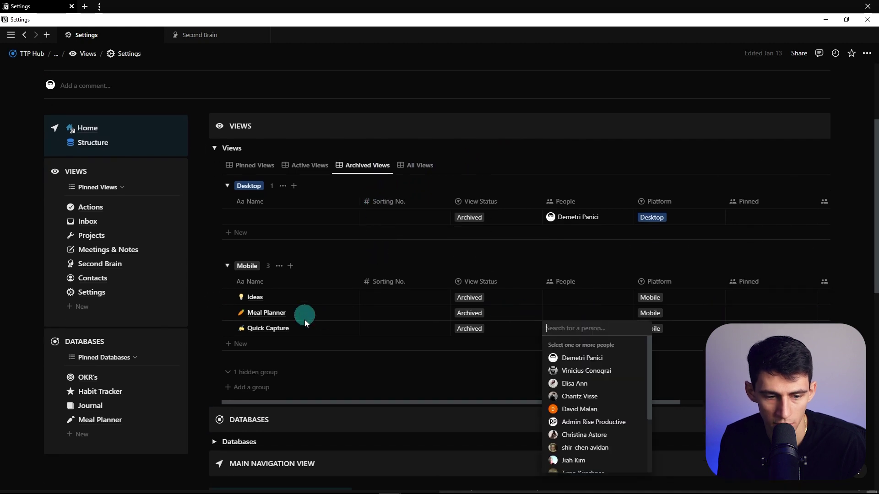
left_click(293, 333)
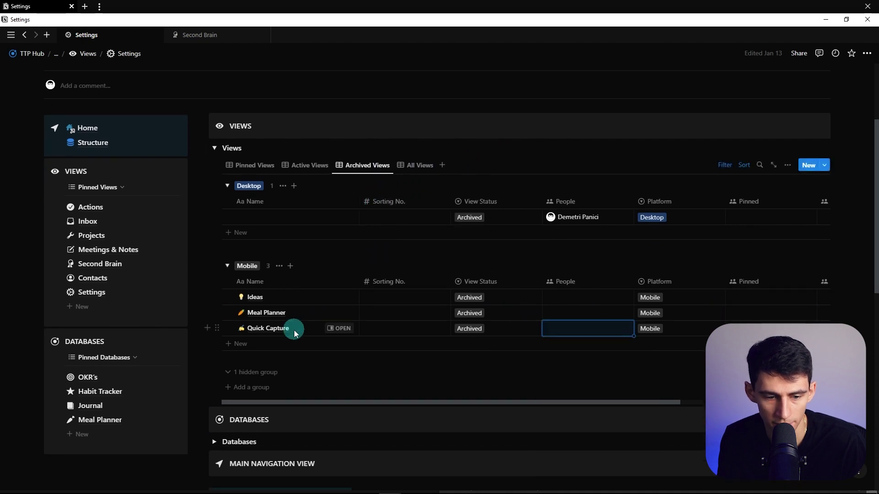
left_click(344, 329)
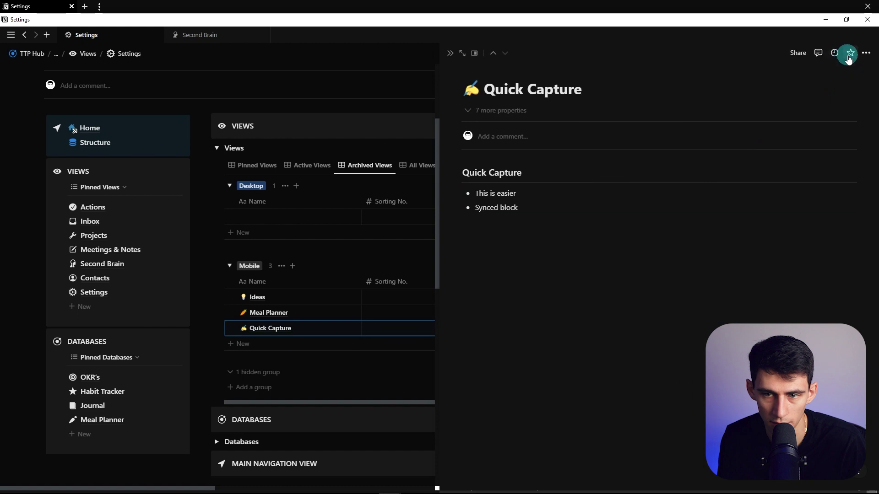
left_click(850, 54)
mouse_move(33, 188)
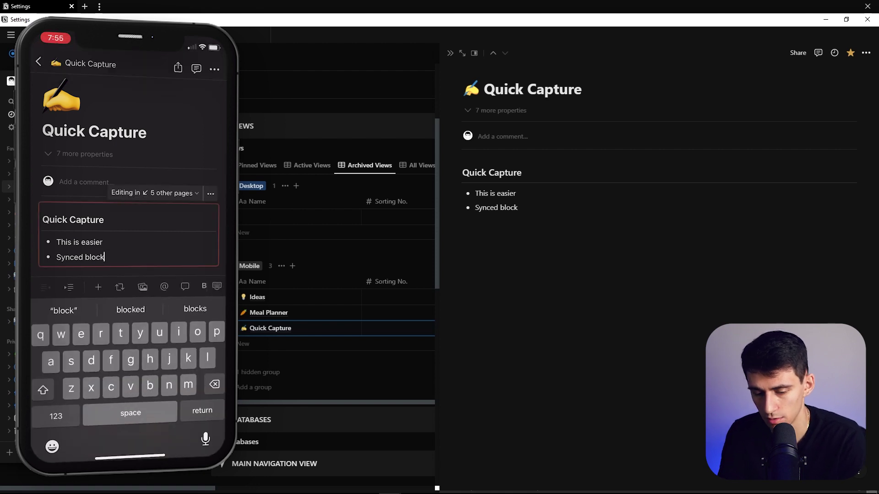
Step: Close the Quick Capture preview and open the Actions page to view its synced Quick Capture list
left_click(450, 54)
left_click(89, 212)
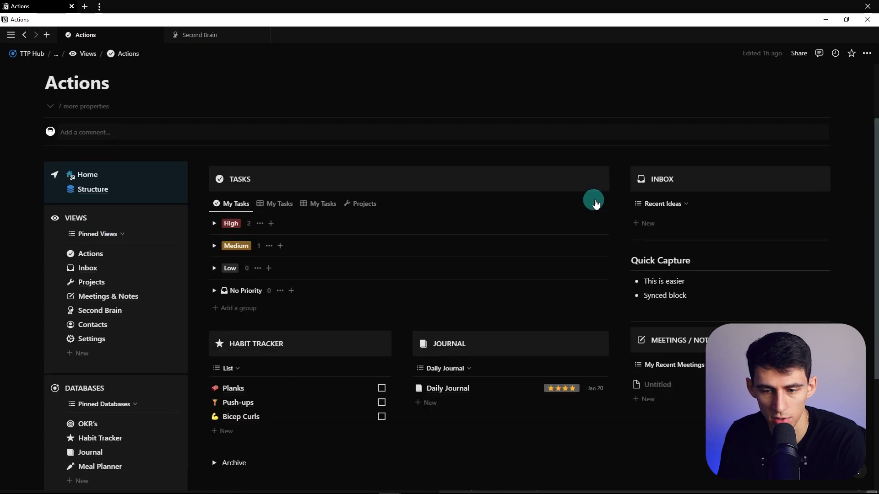
scroll(594, 204, "down", 1)
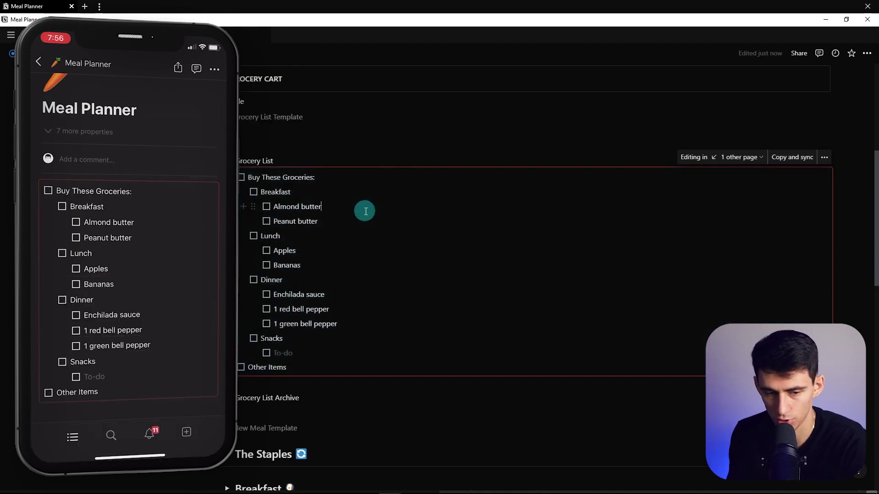
Step: Review the synced grocery list under Grocery Cart in the desktop Meal Planner page
scroll(365, 211, "up", 1)
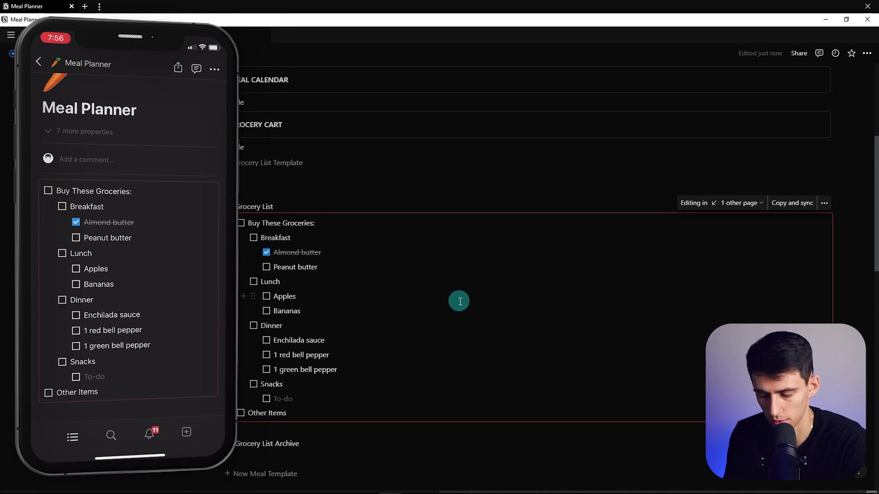
scroll(480, 338, "up", 1)
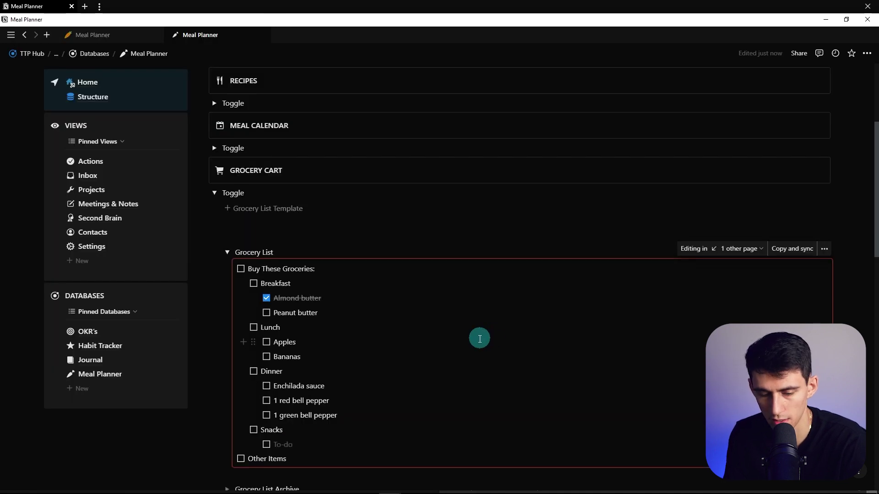
scroll(94, 219, "up", 1)
Step: Delete the heading and divider from the synced block in Second Brain's Ideas toggle, keeping only the bulleted line
left_click(97, 262)
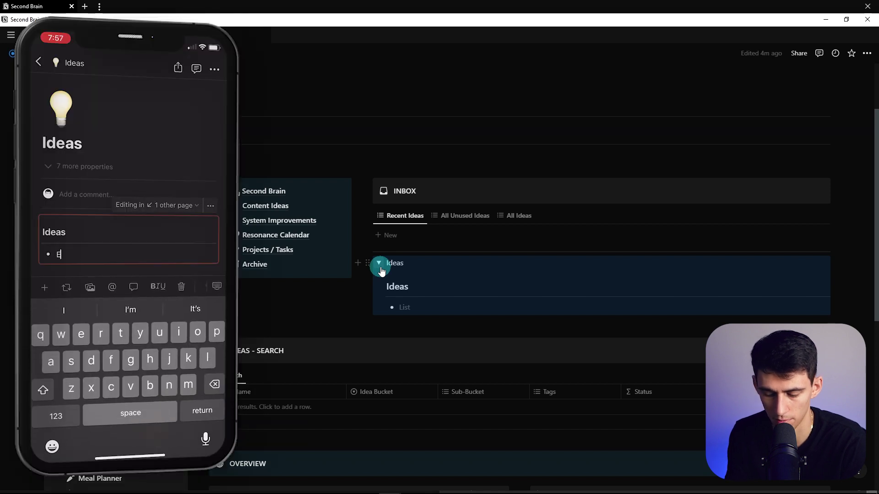
double_click(437, 262)
left_click(516, 277)
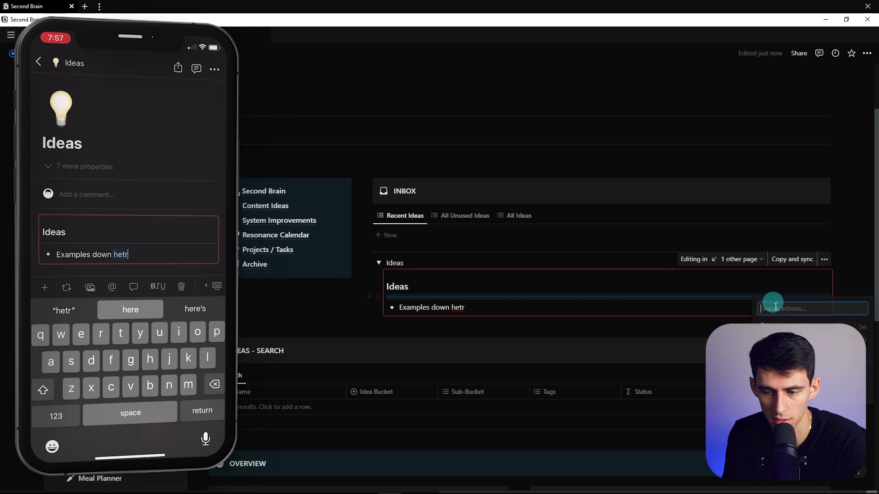
double_click(418, 286)
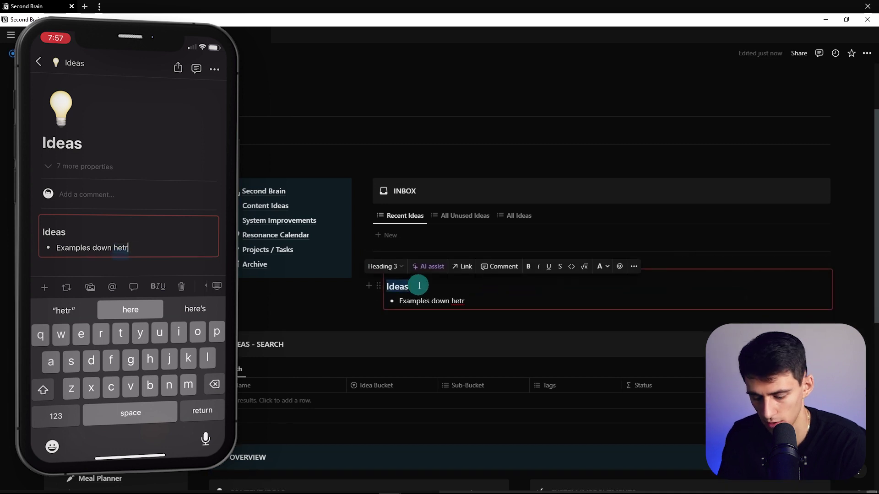
key("BackSpace")
left_click(401, 290)
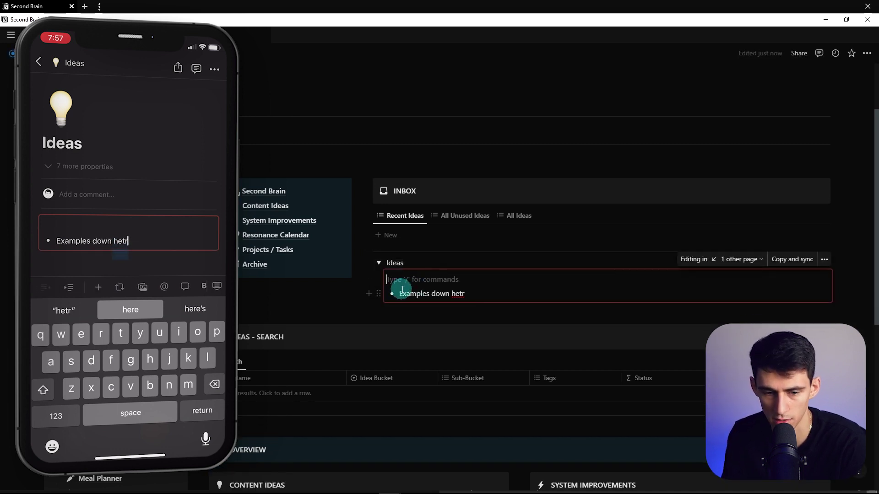
key("BackSpace")
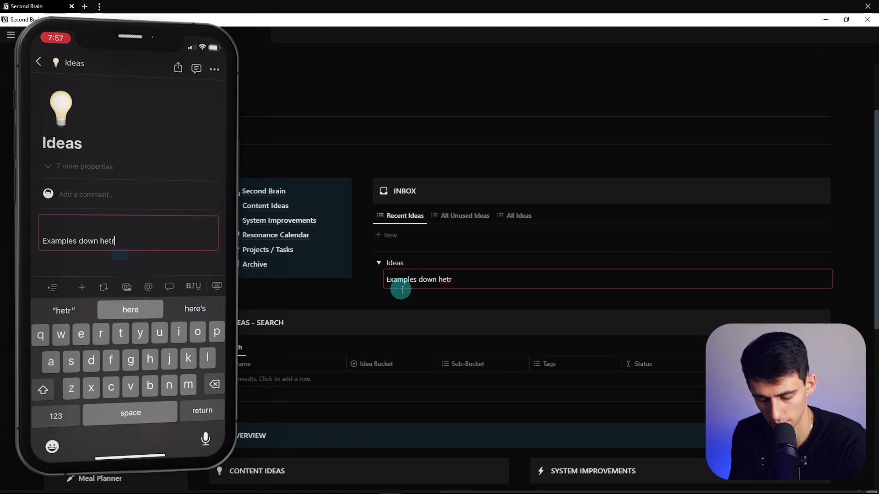
scroll(411, 235, "down", 1)
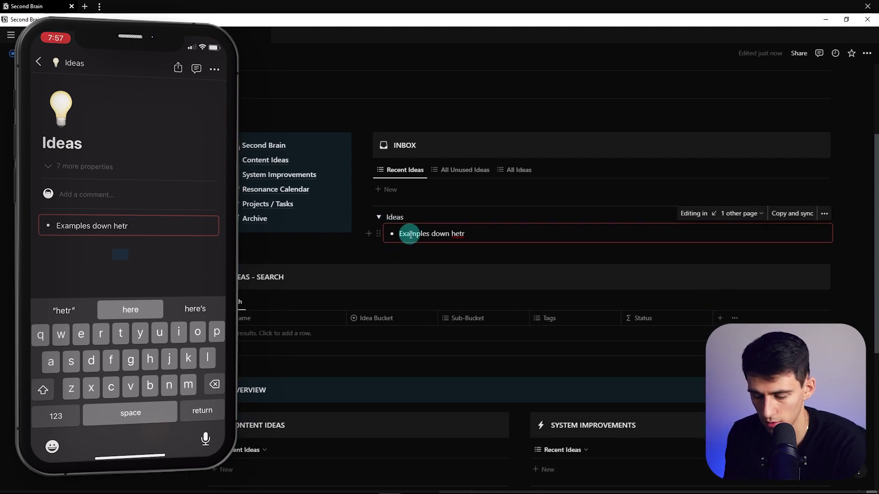